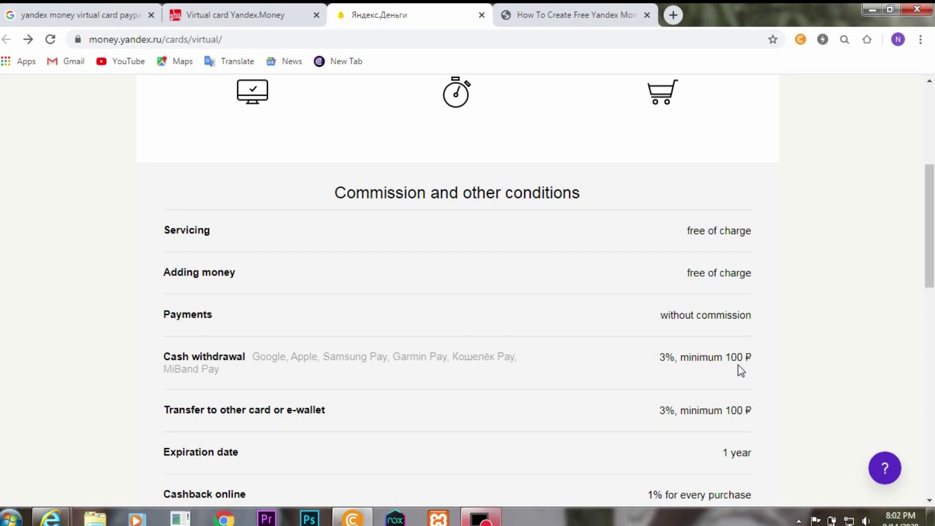
Read through the virtual card conditions, then choose Get a virtual card from the top banner.
scroll(511, 390, "down", 1)
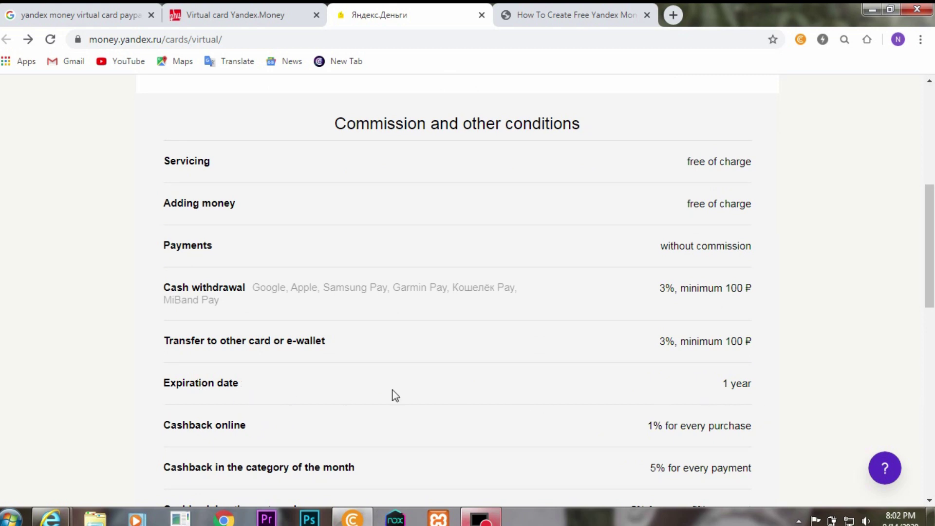
scroll(225, 403, "down", 2)
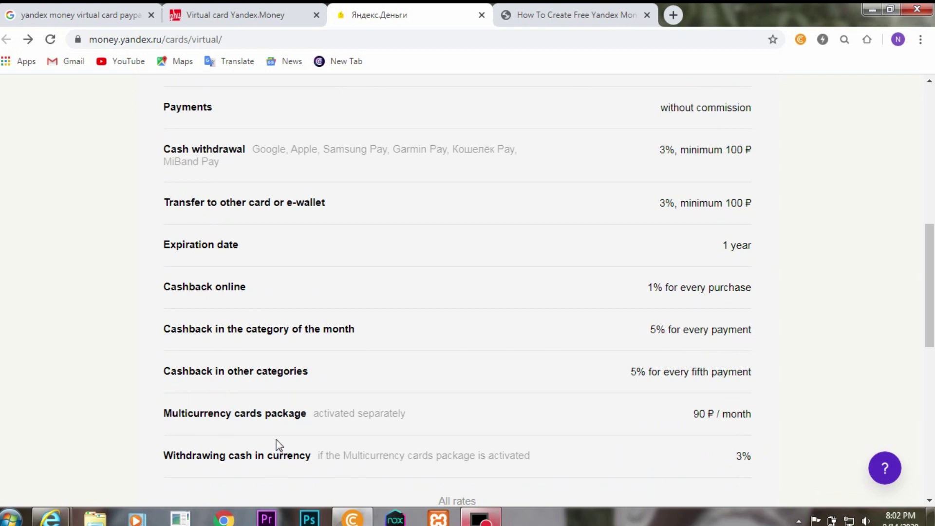
scroll(276, 445, "up", 4)
scroll(277, 445, "up", 3)
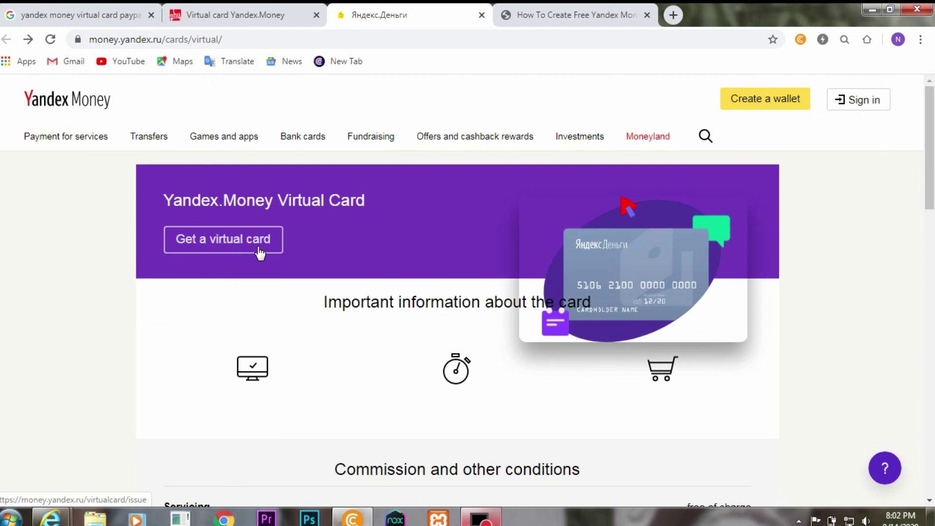
scroll(308, 365, "down", 15)
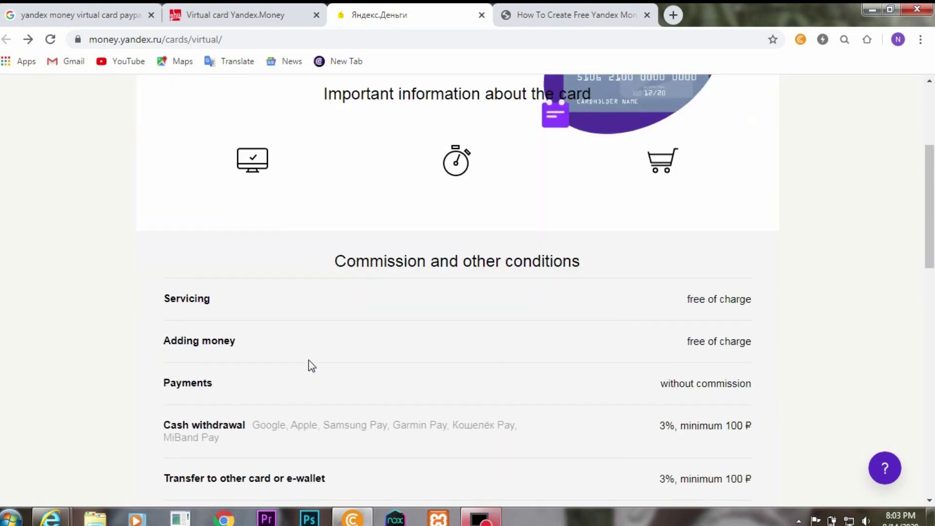
scroll(312, 366, "down", 4)
scroll(334, 258, "up", 3)
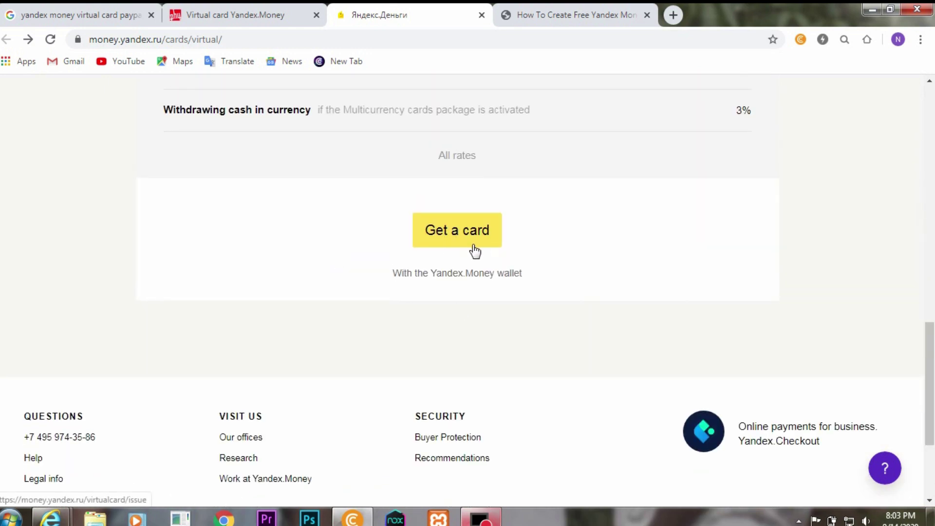
scroll(483, 251, "up", 16)
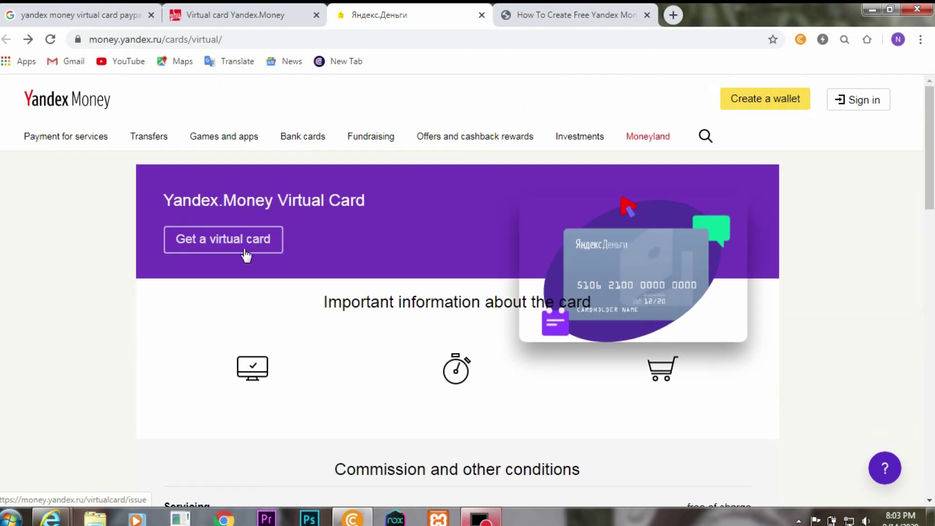
left_click(228, 253)
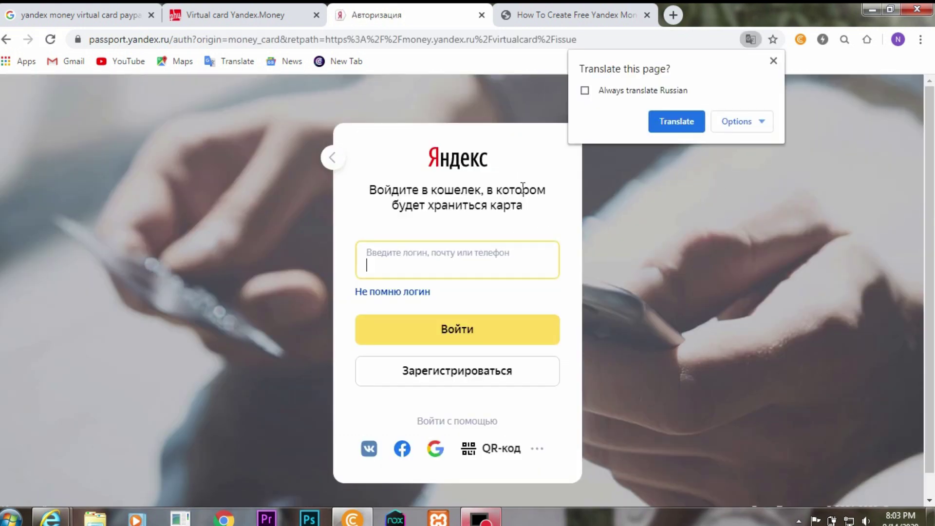
Translate the Yandex wallet sign-in page into English and begin registering a new account.
left_click(677, 126)
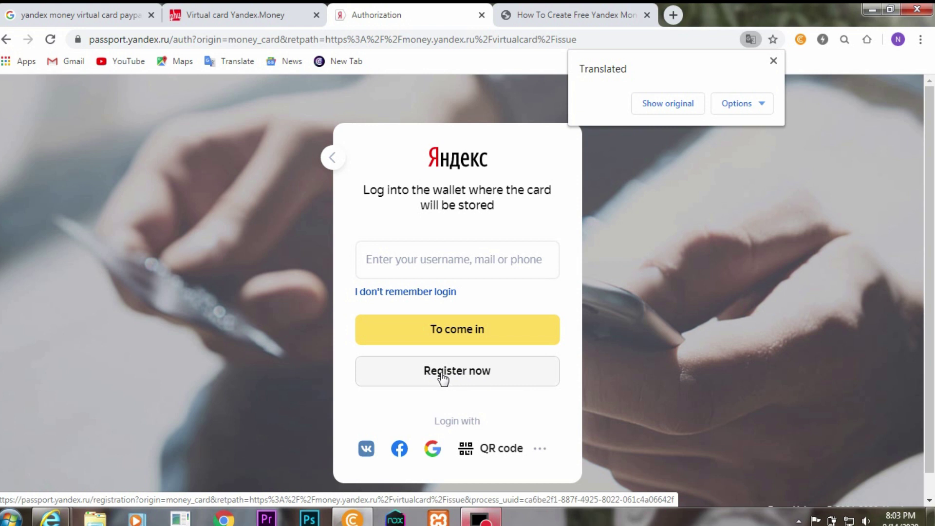
left_click(477, 378)
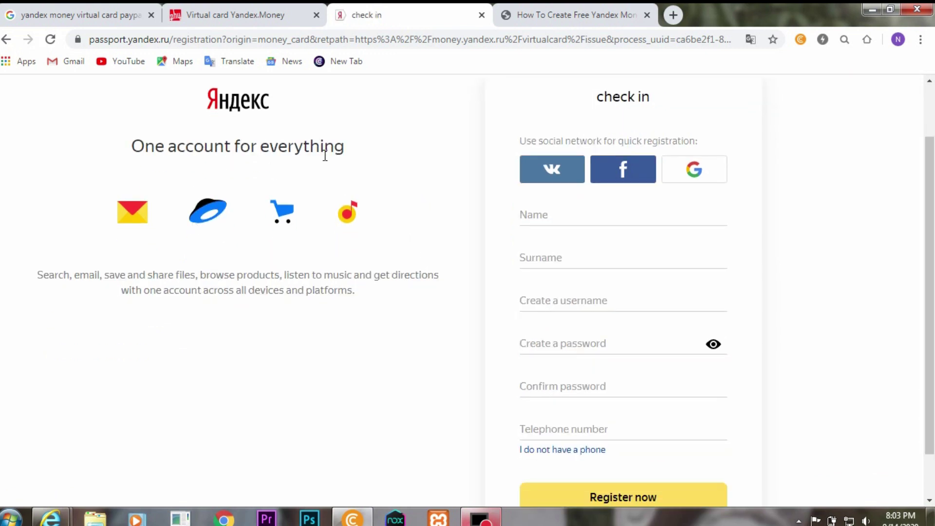
scroll(371, 166, "up", 2)
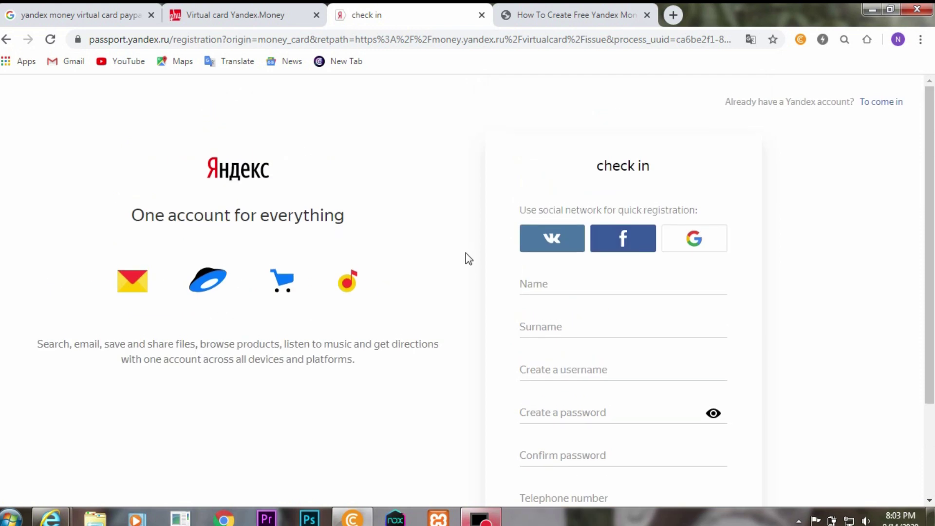
scroll(466, 256, "down", 2)
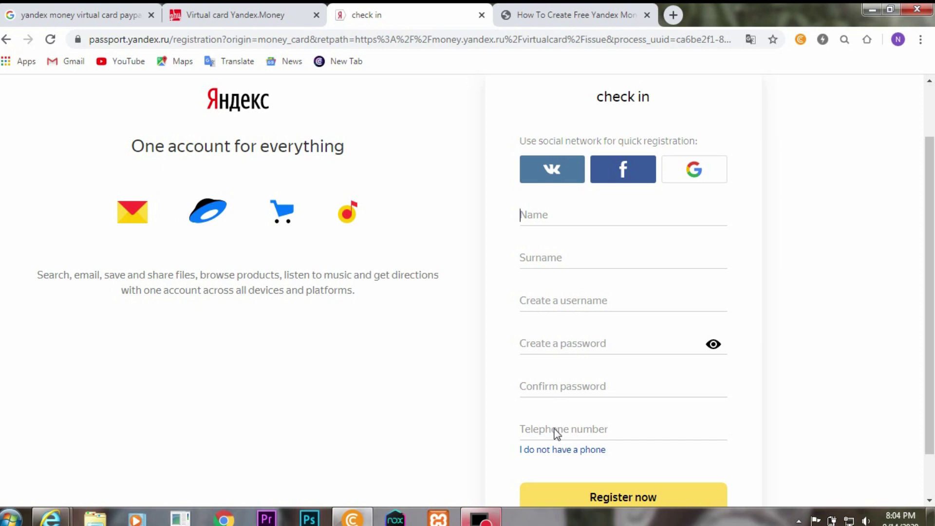
scroll(556, 433, "down", 1)
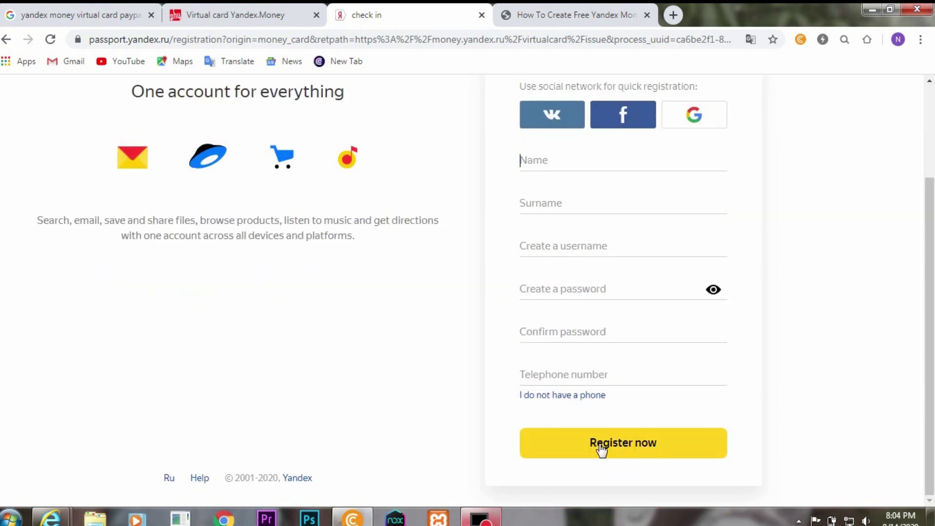
scroll(601, 445, "up", 2)
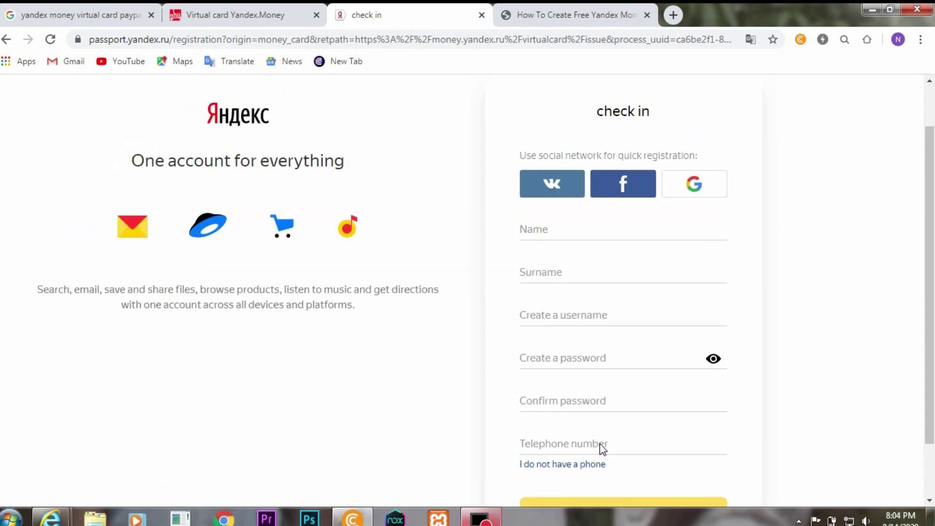
scroll(558, 239, "down", 1)
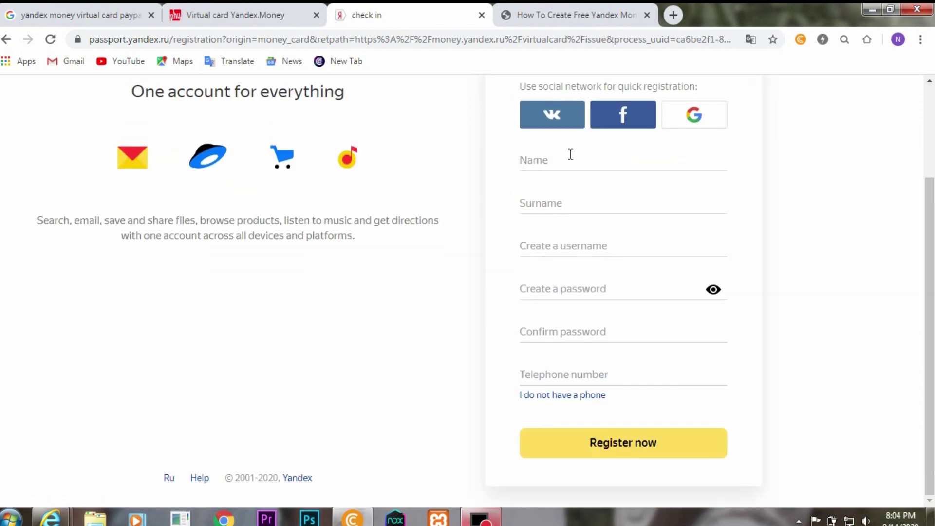
Fill in the first name, the surname and a username the form confirms is free.
left_click(544, 160)
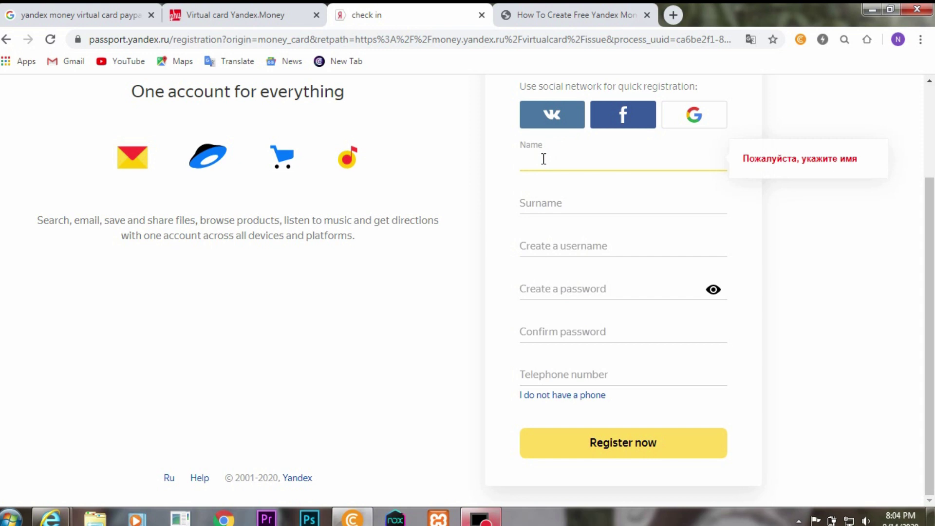
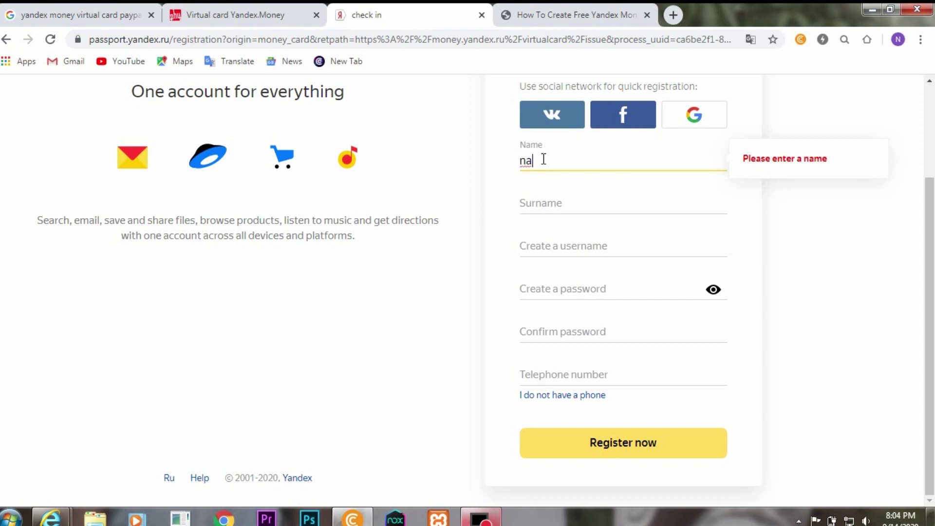
left_click(527, 204)
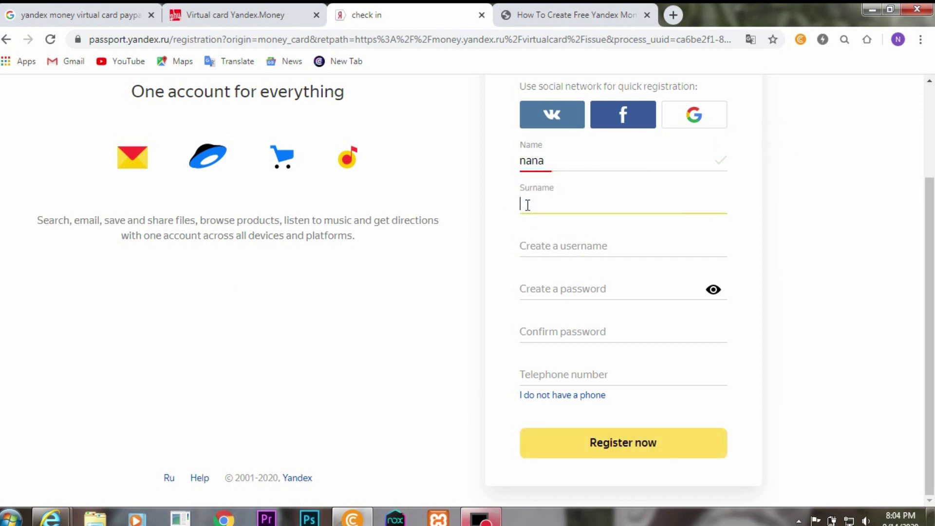
left_click(536, 249)
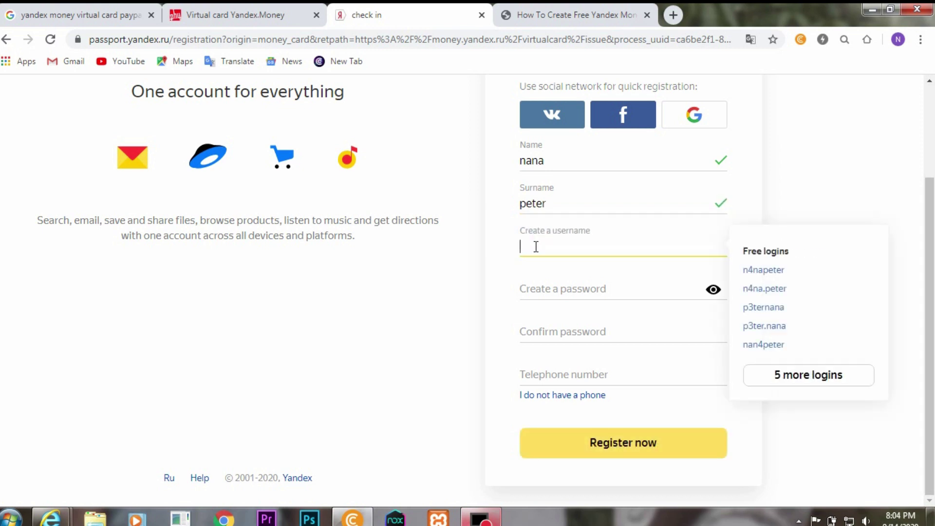
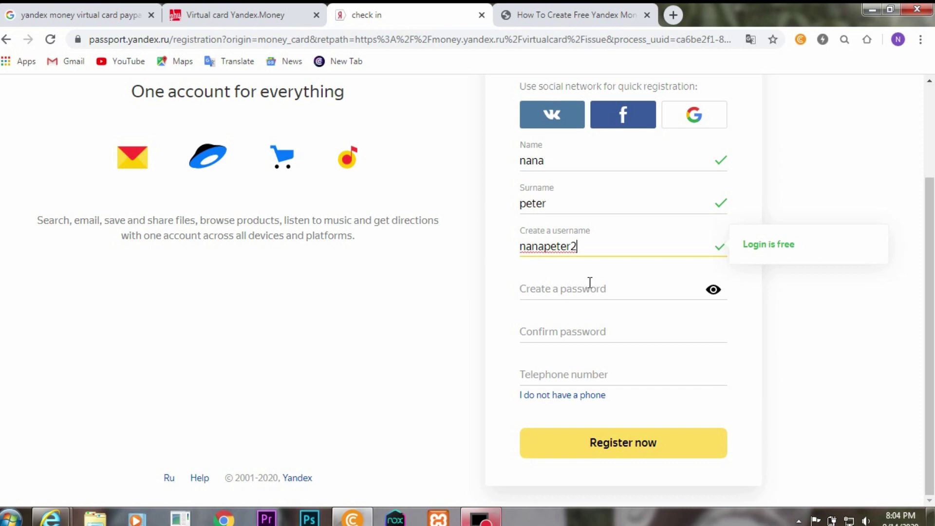
left_click(556, 291)
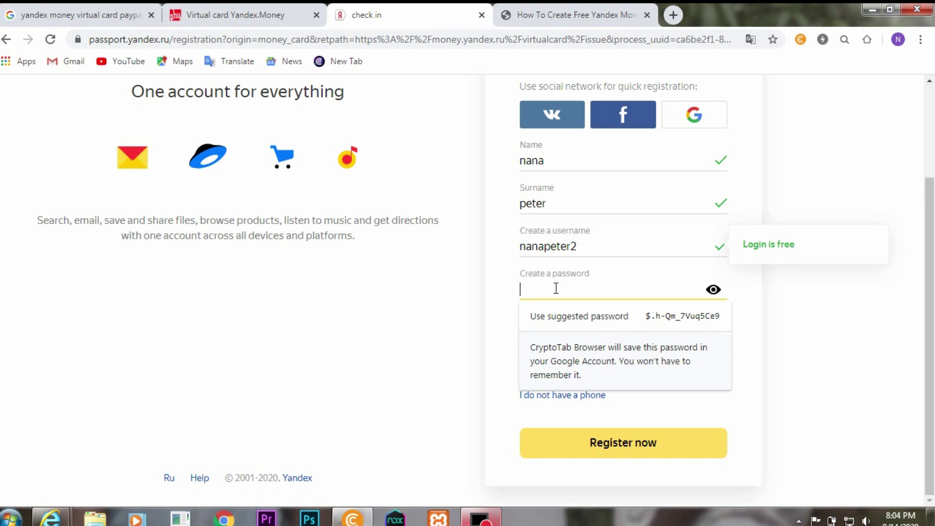
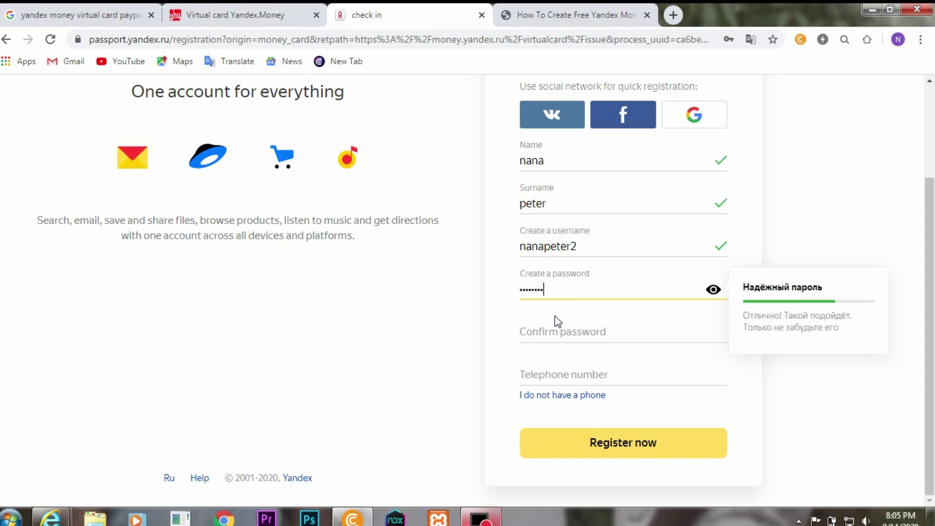
Enter the account password and repeat it in the Confirm password field.
left_click(556, 328)
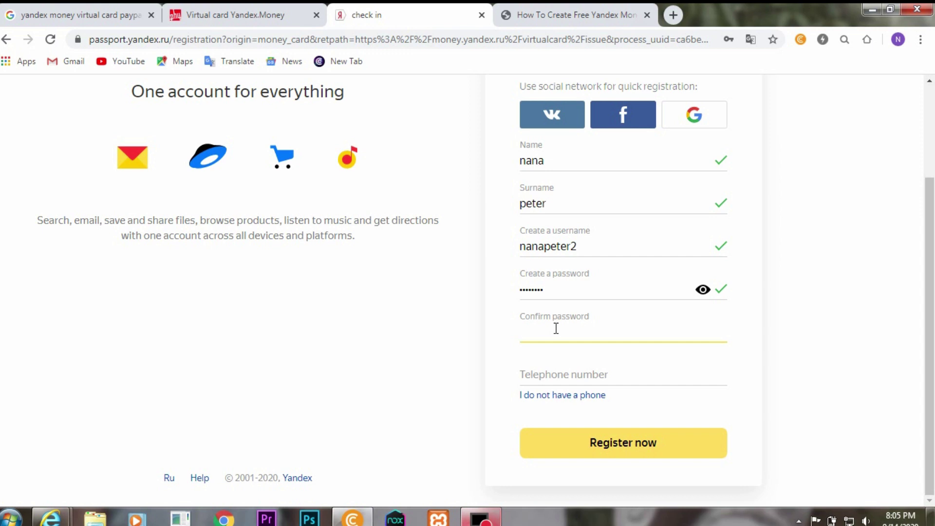
left_click(562, 373)
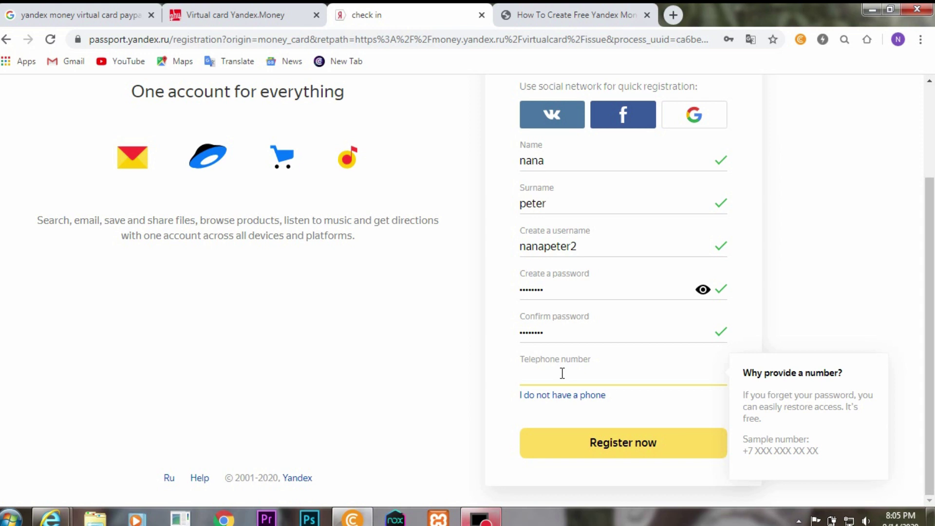
Enter a +1 phone number, request the SMS code and type the received code.
type("1")
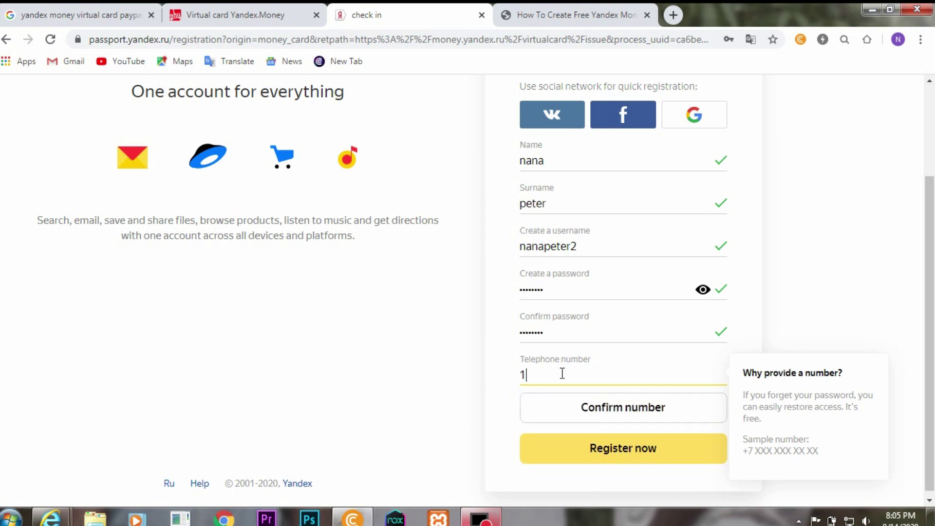
key("BackSpace")
type("+1")
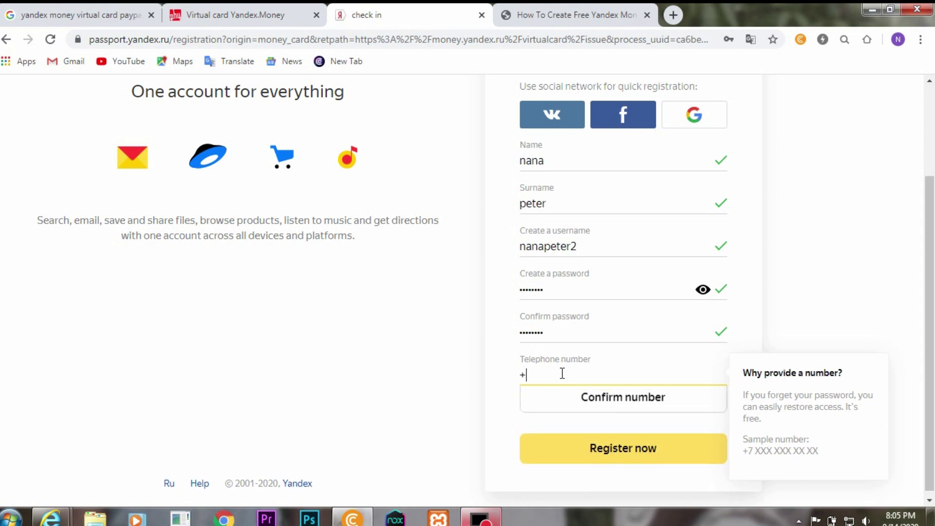
key("BackSpace")
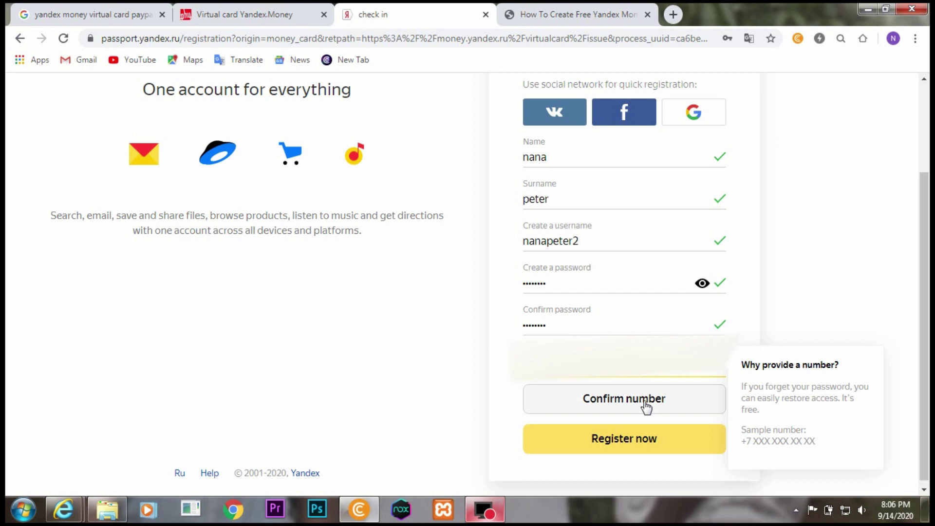
left_click(647, 406)
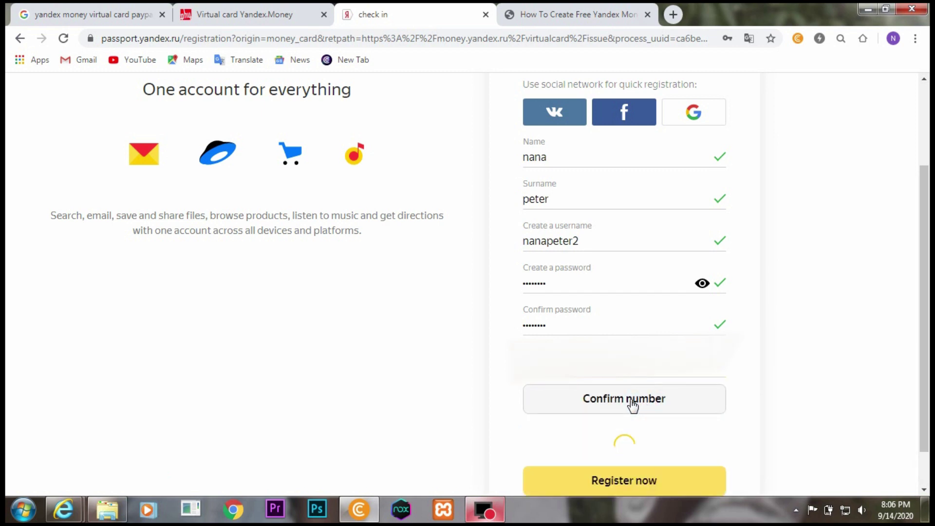
scroll(604, 397, "down", 1)
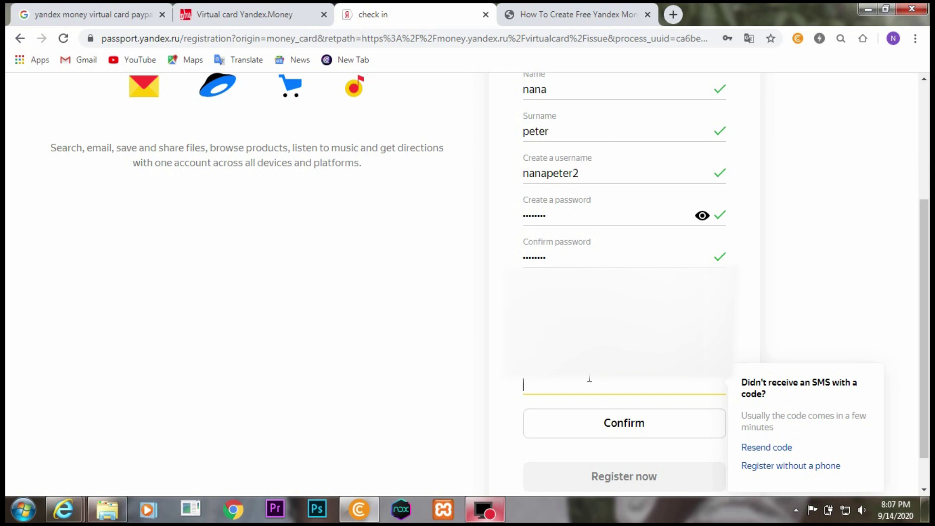
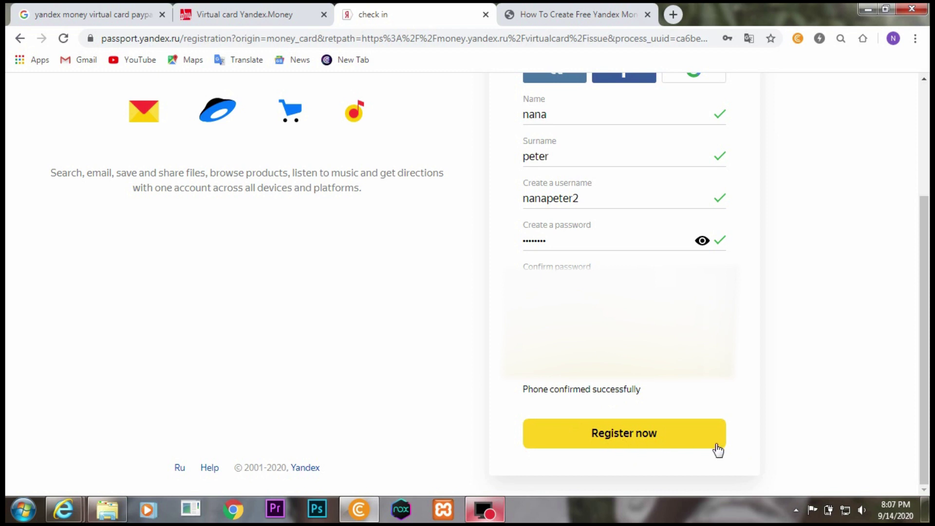
Submit the registration form and accept the privacy policy terms.
left_click(624, 441)
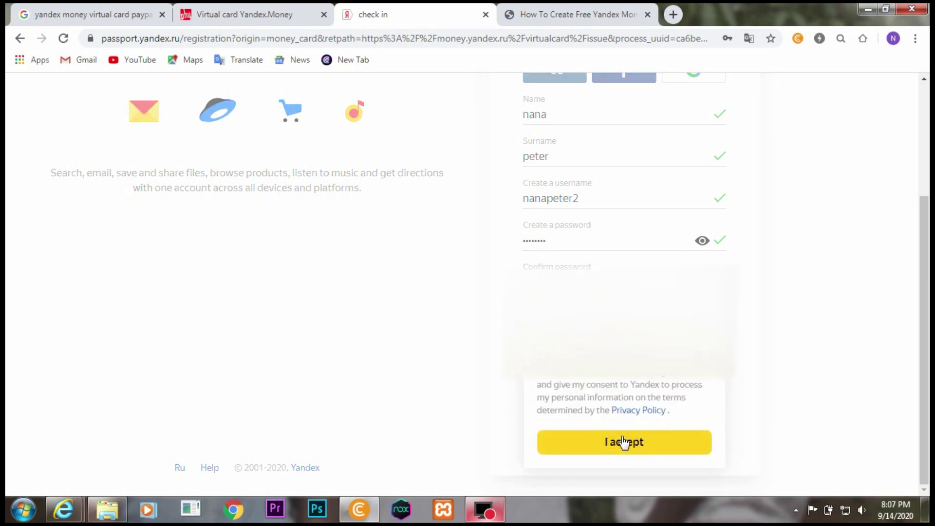
left_click(637, 438)
left_click(633, 452)
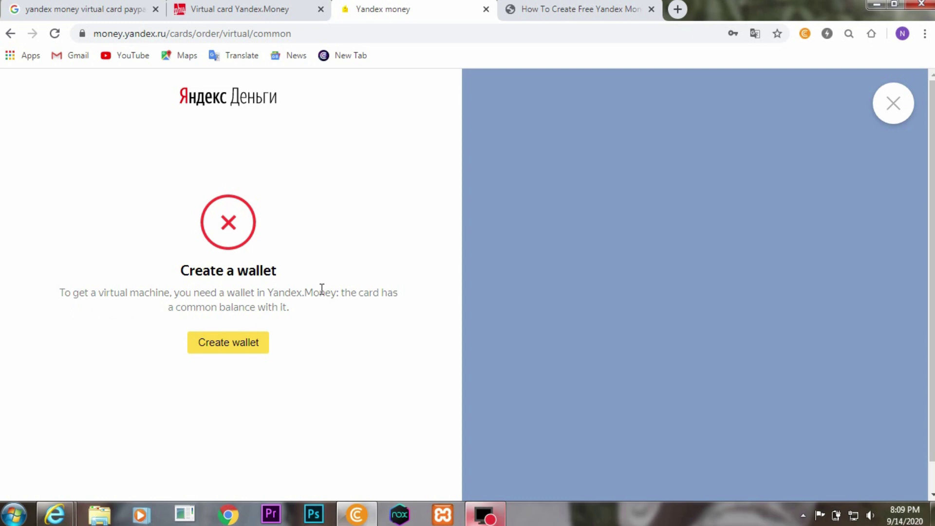
Create a Yandex.Money wallet with the new login and phone, then begin typing the SMS password.
scroll(321, 289, "down", 1)
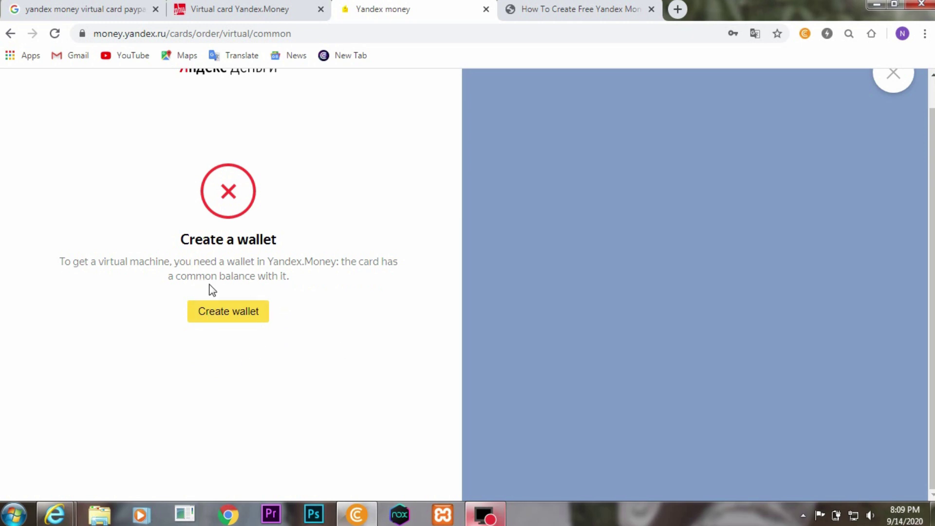
left_click(230, 322)
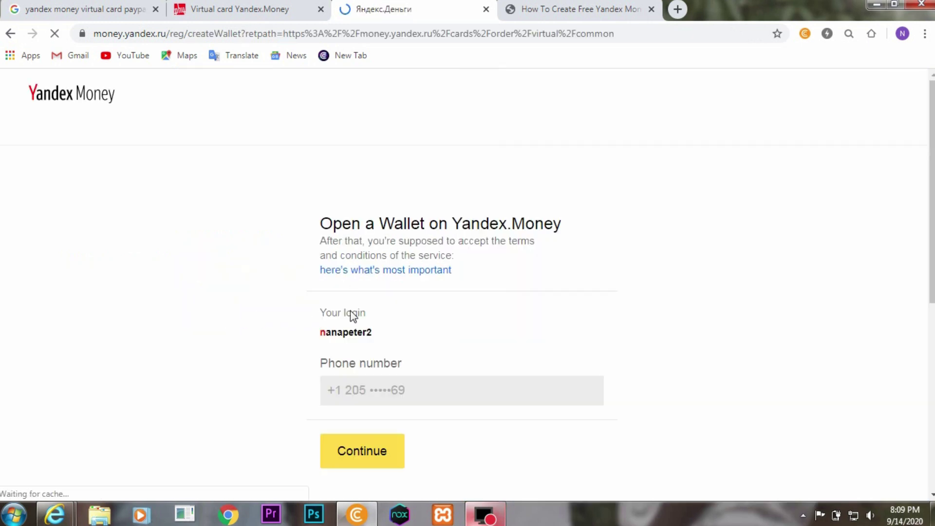
scroll(387, 306, "down", 5)
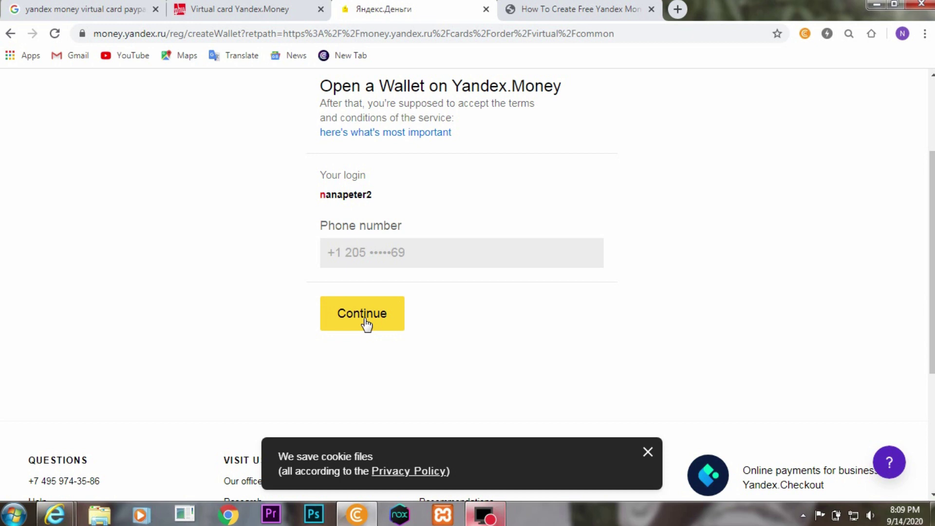
left_click(366, 316)
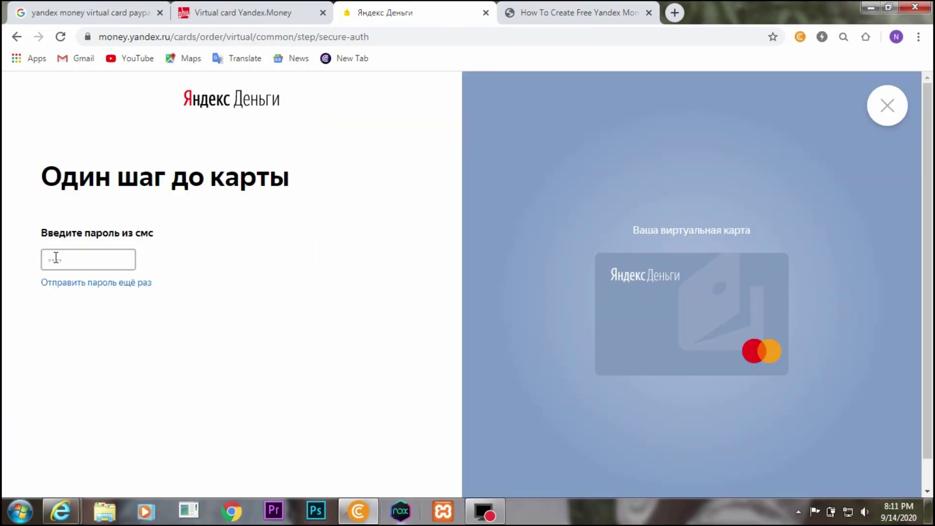
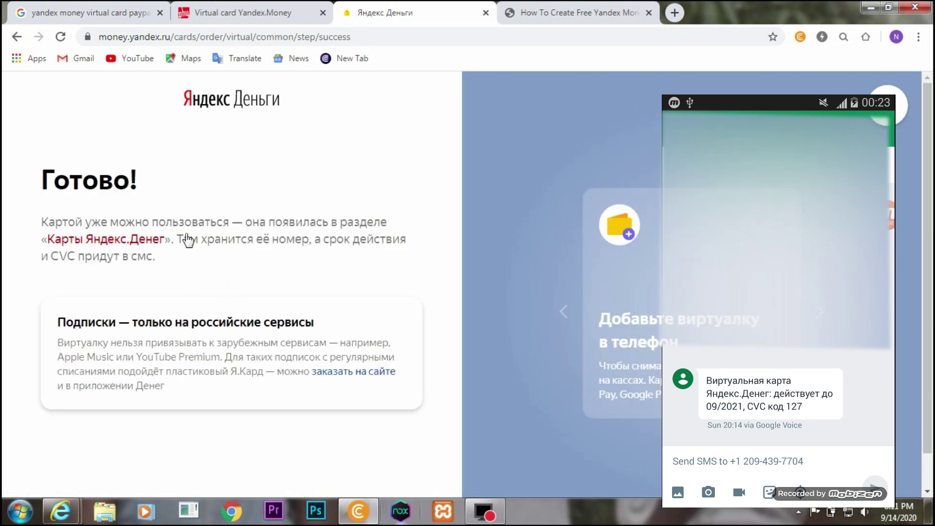
Open the 'Добавьте виртуалку в телефон' guide and dismiss the profile picture hint.
scroll(358, 238, "down", 1)
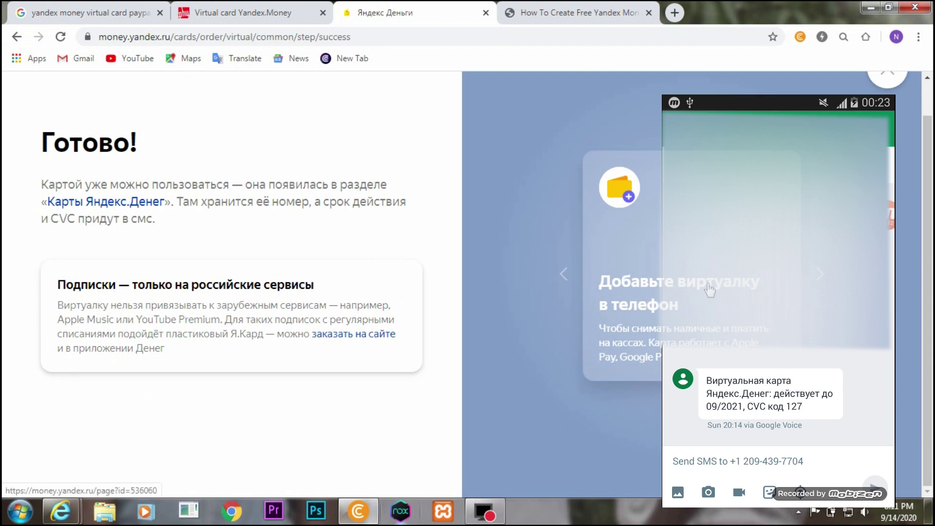
left_click(706, 288)
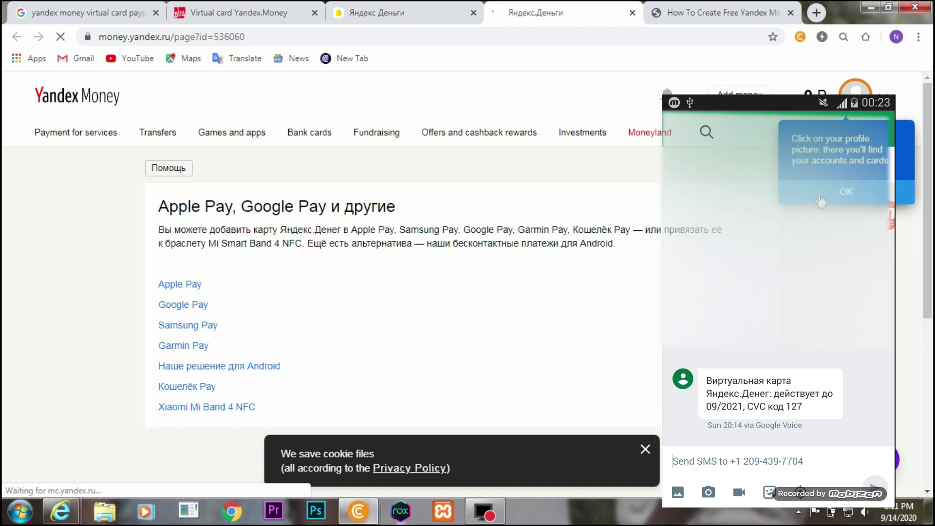
left_click(807, 204)
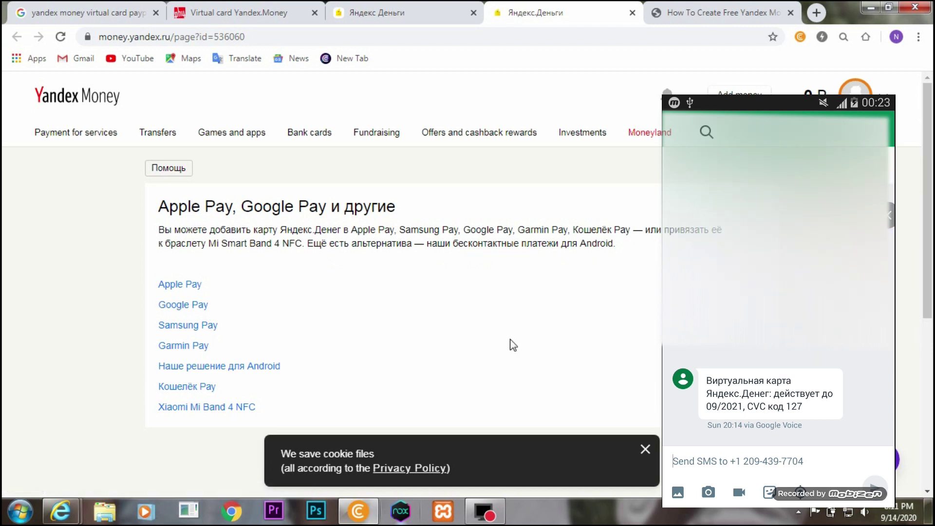
scroll(509, 344, "down", 3)
scroll(514, 344, "down", 2)
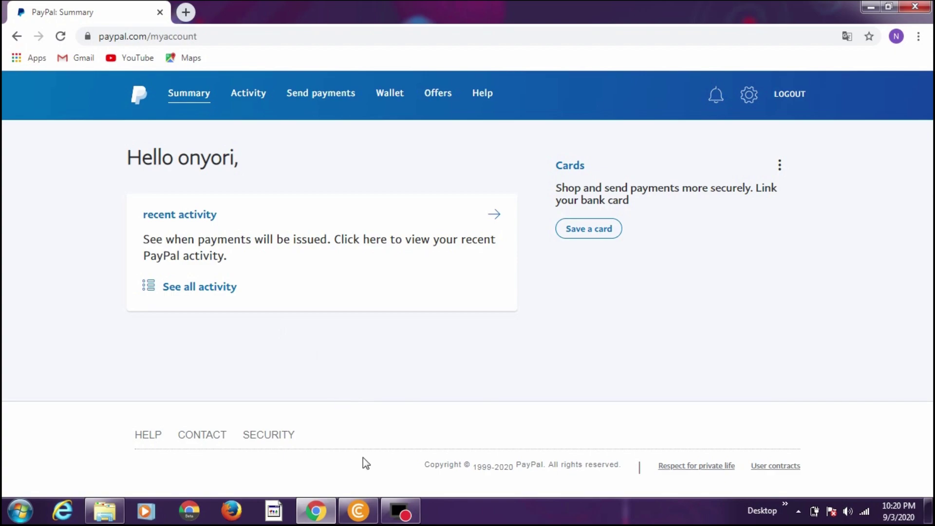